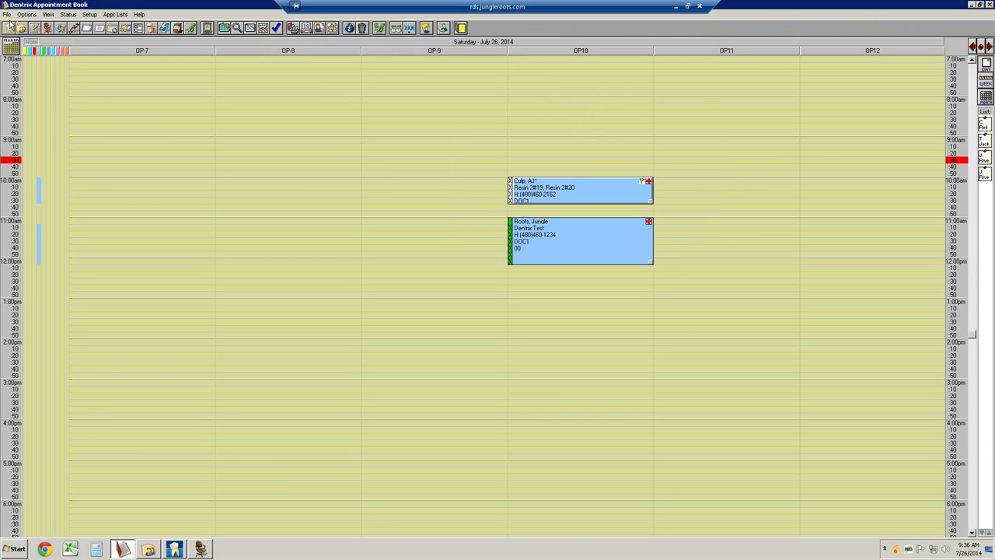
# - Select the 10:00am appointment in OP10 and open that patient's chart
pyautogui.click(556, 191)
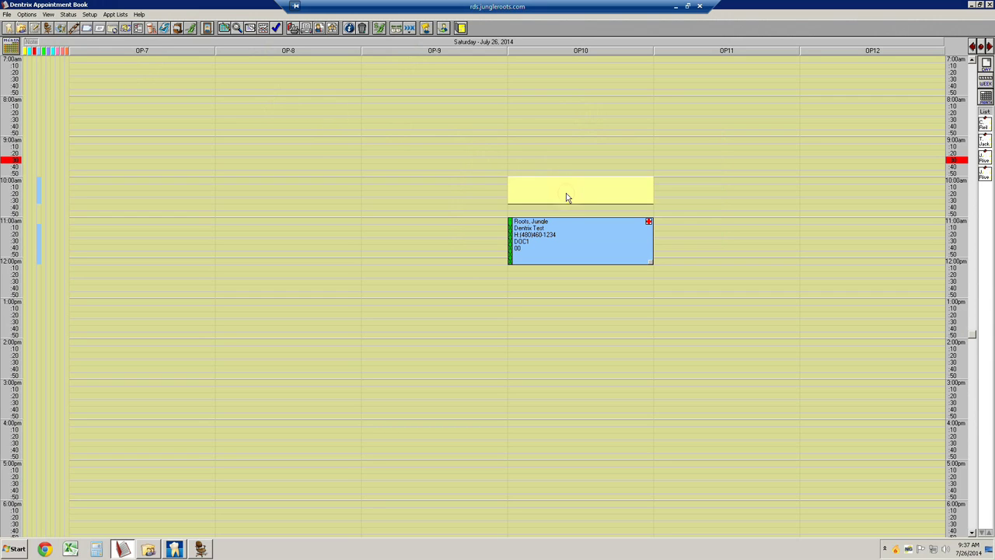
pyautogui.click(7, 29)
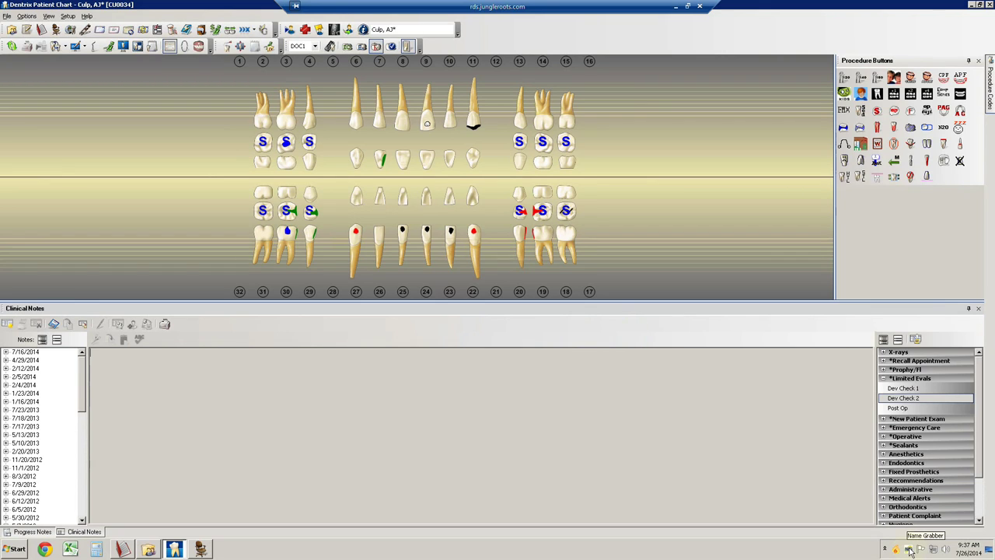
# - Send the charted patient to DentiMax Advanced Imaging with Name Grabber and open the existing matching patient record
pyautogui.click(912, 551)
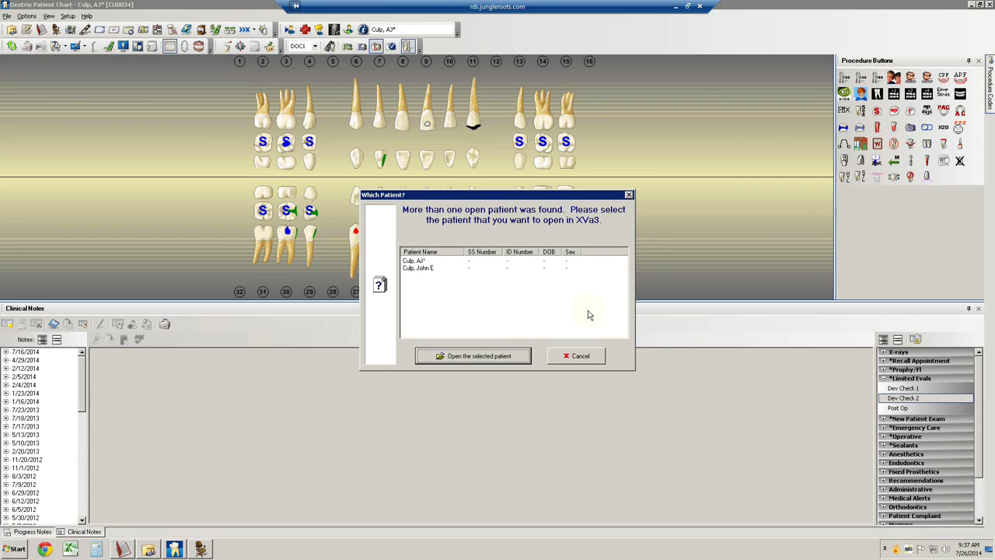
pyautogui.click(420, 263)
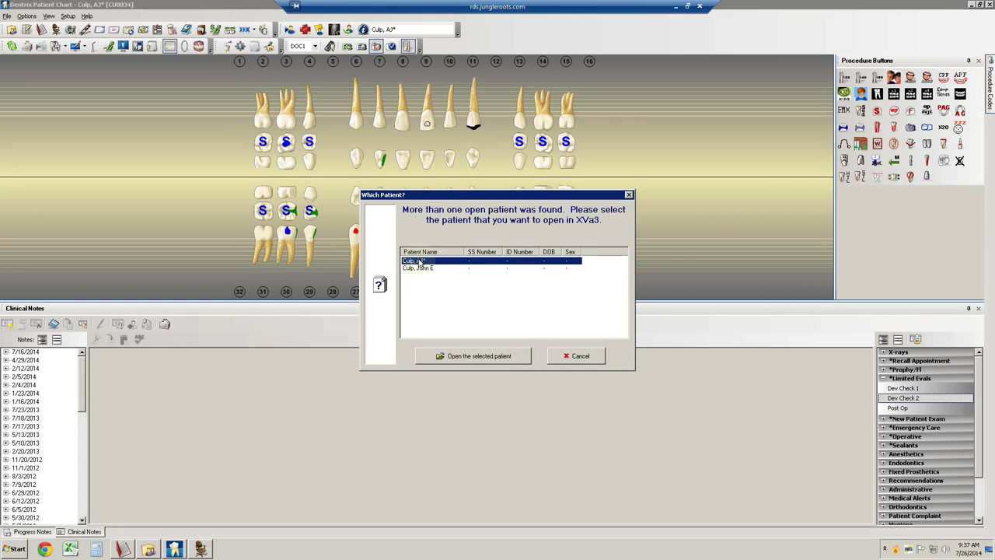
pyautogui.click(467, 359)
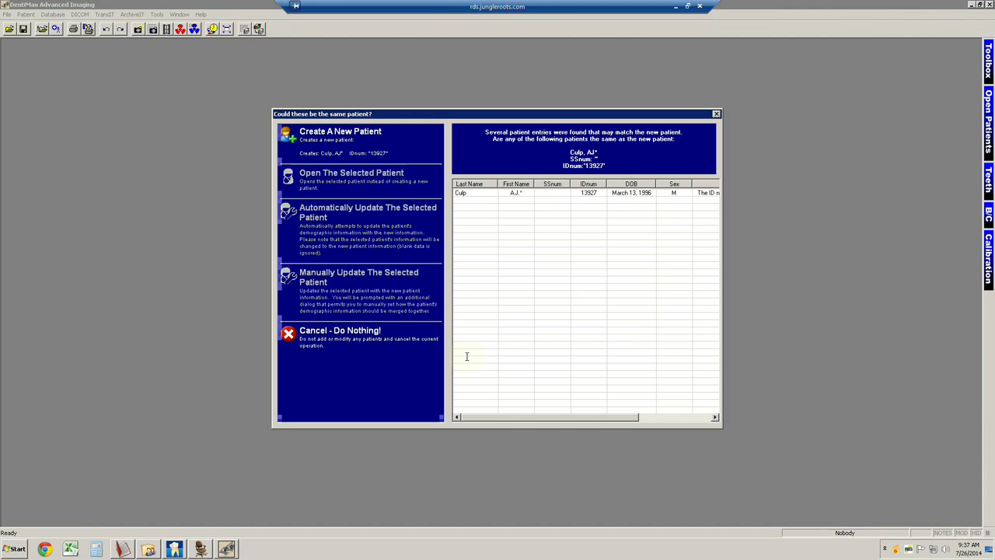
pyautogui.click(473, 195)
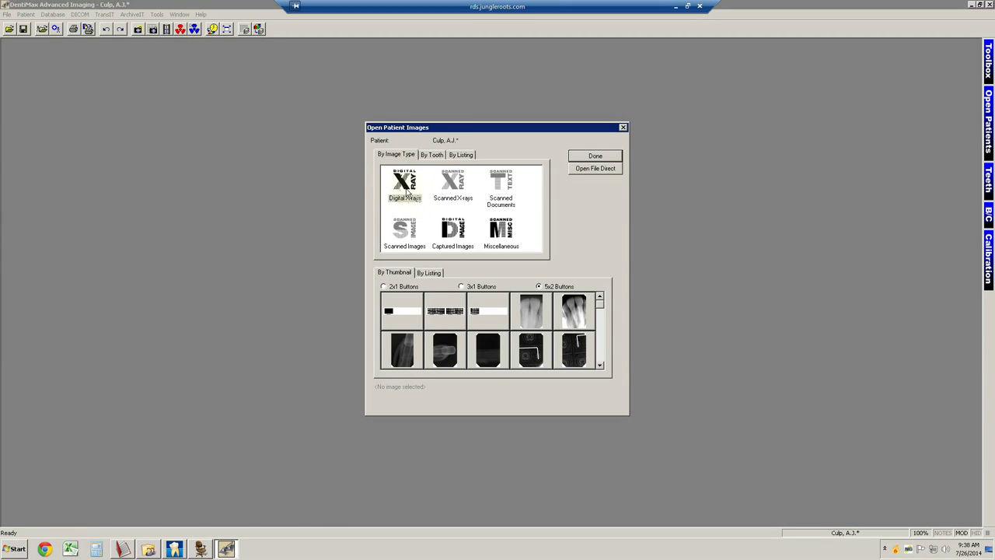
# - Browse the patient's Miscellaneous, Captured Images, Scanned Images, Scanned X-rays and Scanned Documents categories
pyautogui.click(502, 238)
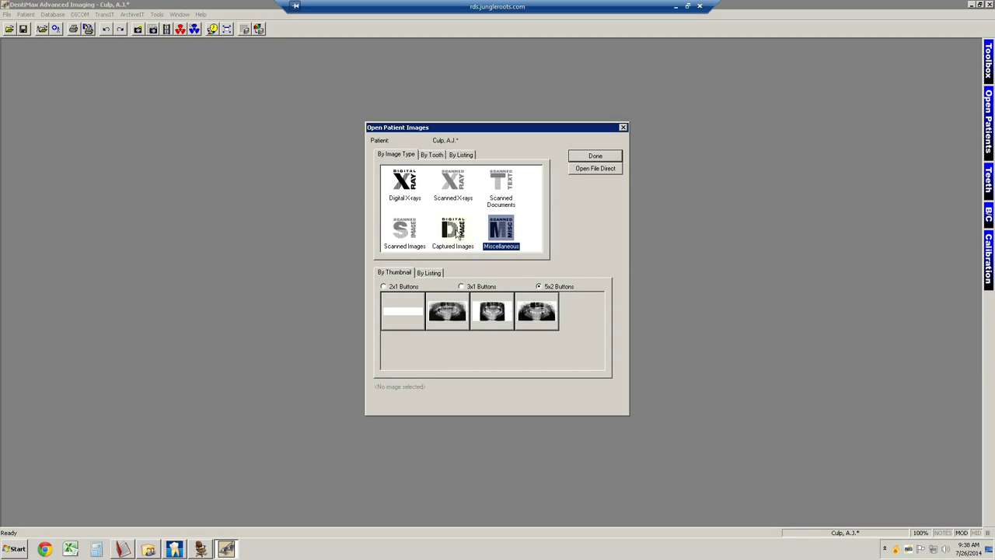
pyautogui.click(456, 234)
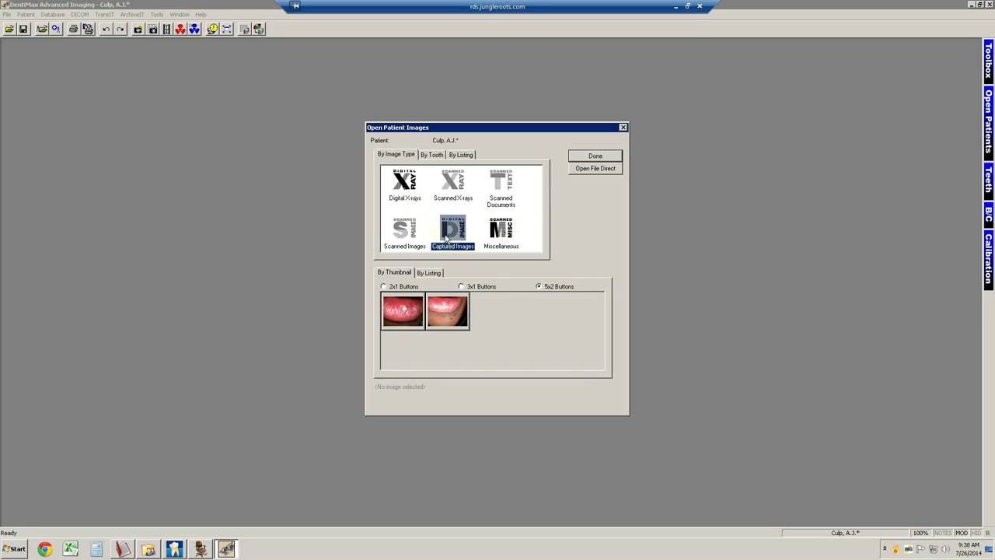
pyautogui.click(403, 237)
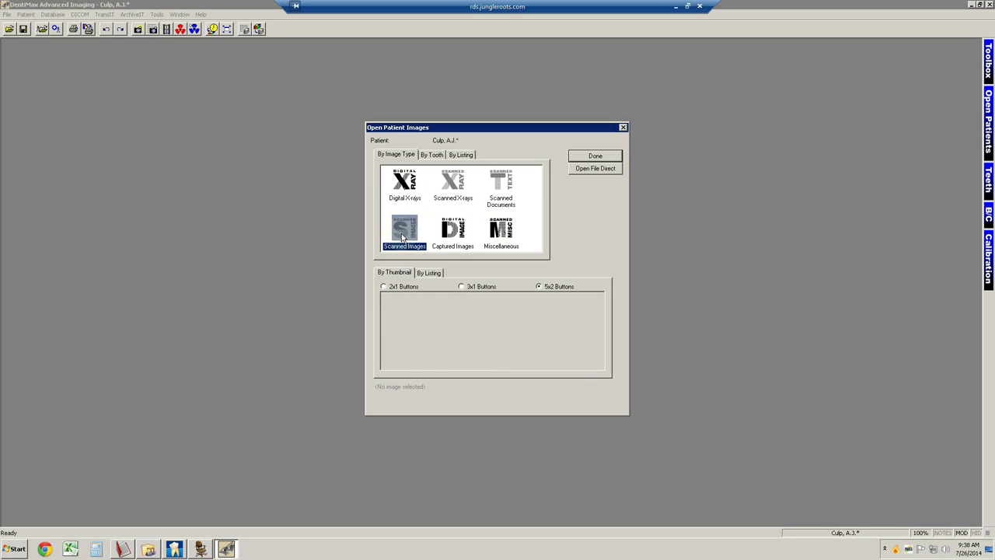
pyautogui.click(455, 188)
pyautogui.click(503, 189)
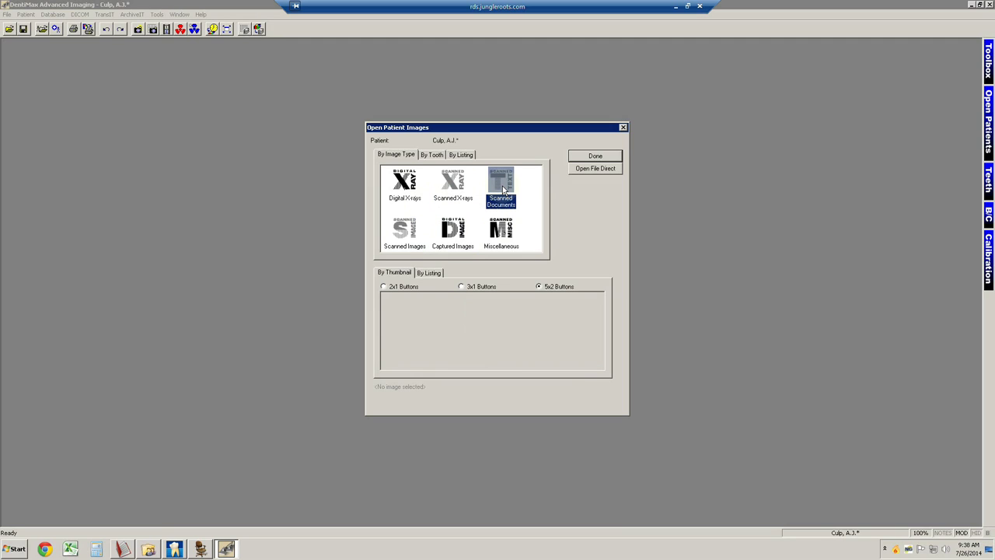
# - Open the patient's three digital X-rays taken 1/9/14 at 1:31PM, 12:13PM and 1:43PM together
pyautogui.click(407, 187)
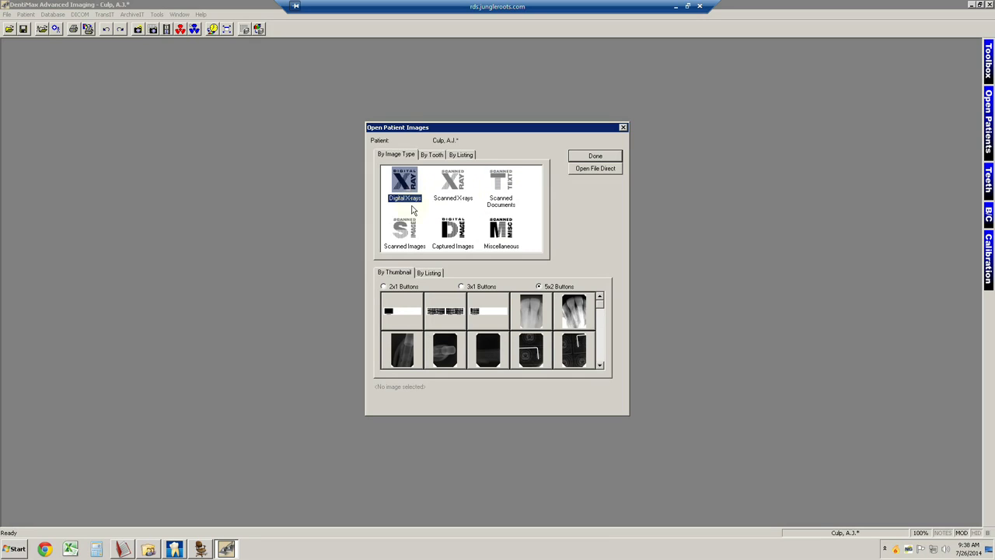
pyautogui.moveTo(440, 340)
pyautogui.click(599, 366)
pyautogui.click(599, 367)
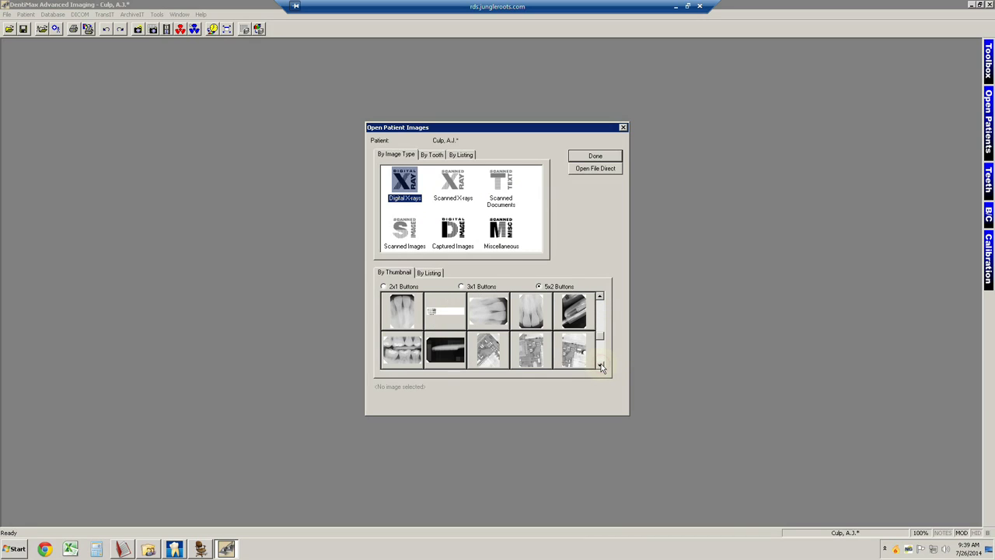
pyautogui.click(599, 366)
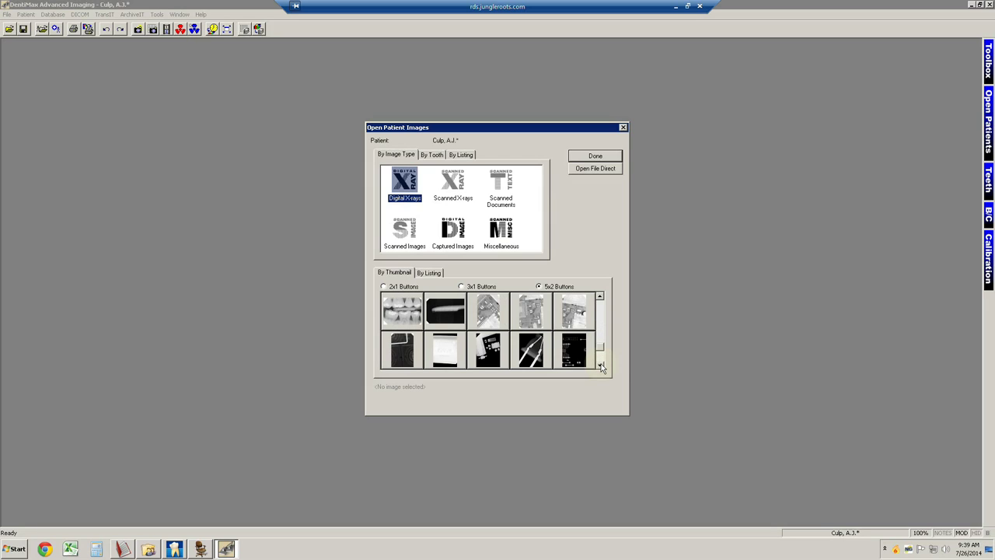
pyautogui.click(406, 311)
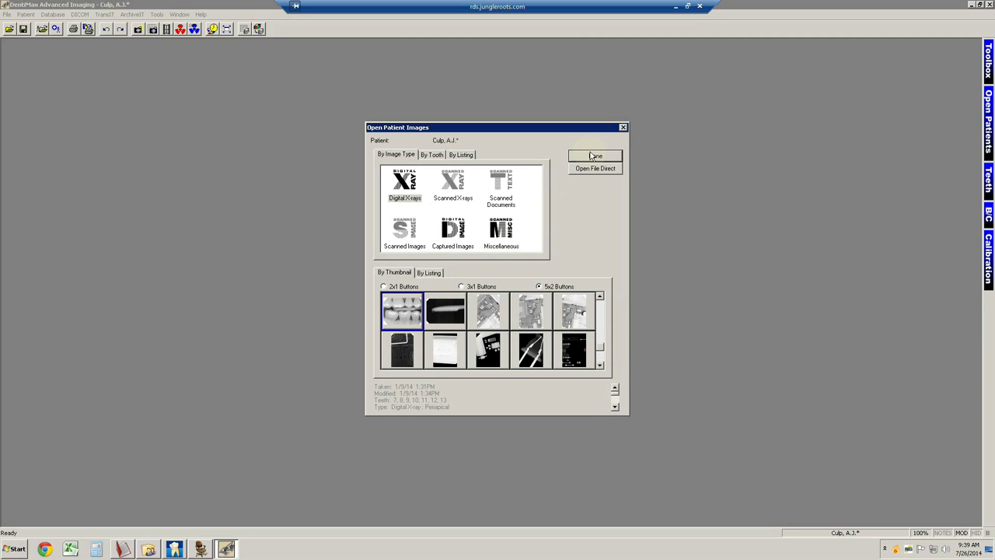
pyautogui.moveTo(519, 346)
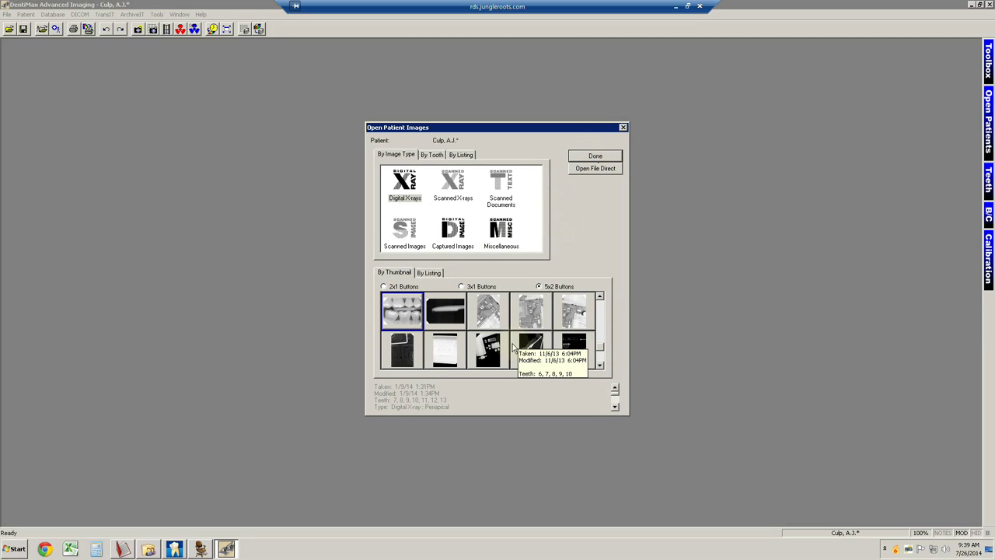
pyautogui.click(407, 360)
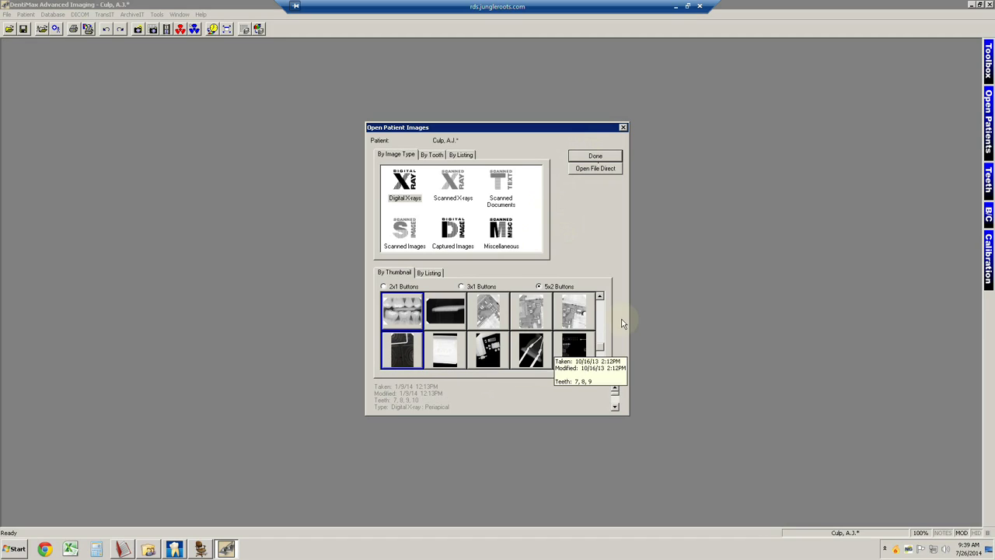
pyautogui.click(600, 296)
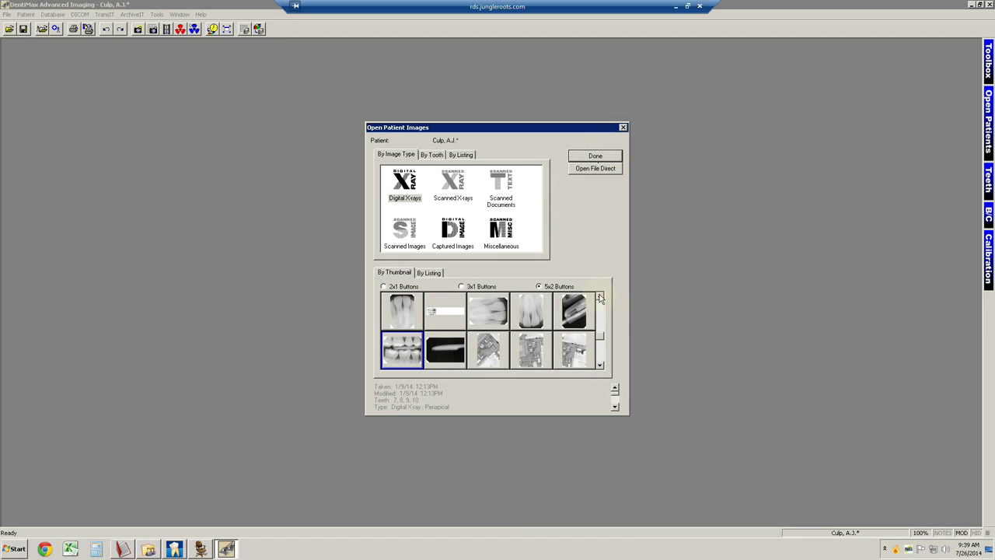
pyautogui.click(491, 310)
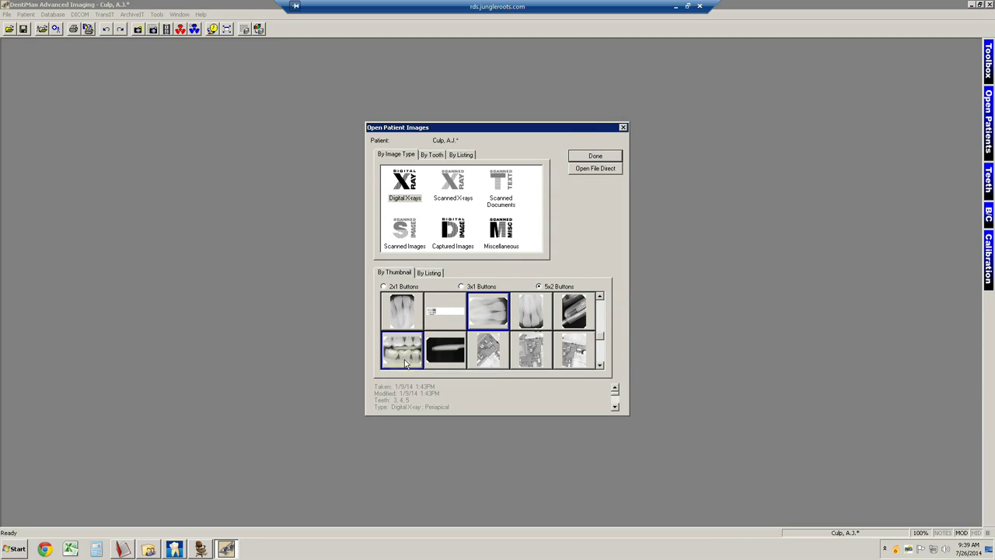
pyautogui.click(594, 157)
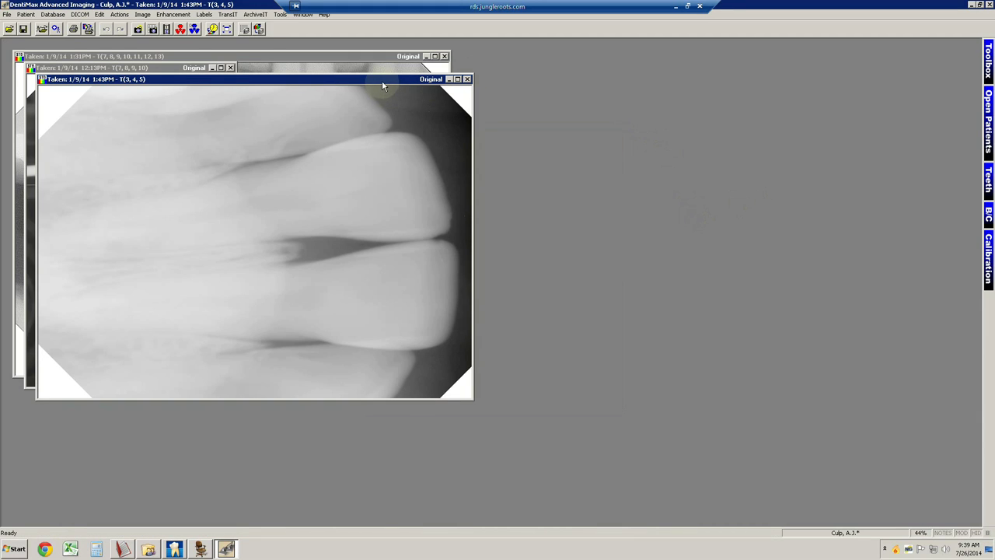
# - Spread the overlapping X-ray windows apart and permanently delete the 12:13PM image of teeth 7, 8, 9, 10 from the patient
pyautogui.moveTo(656, 93); pyautogui.dragTo(770, 92)
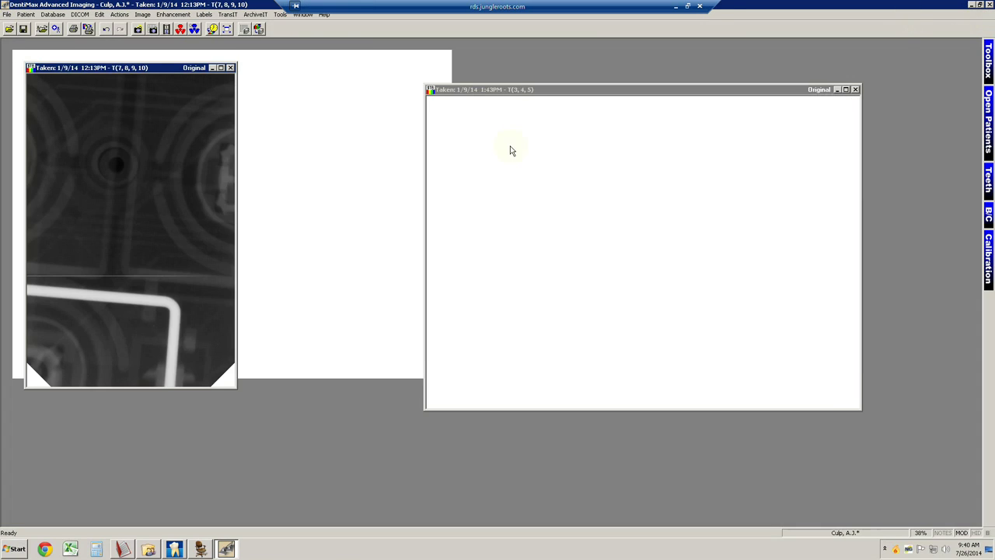
pyautogui.moveTo(215, 90); pyautogui.dragTo(322, 135)
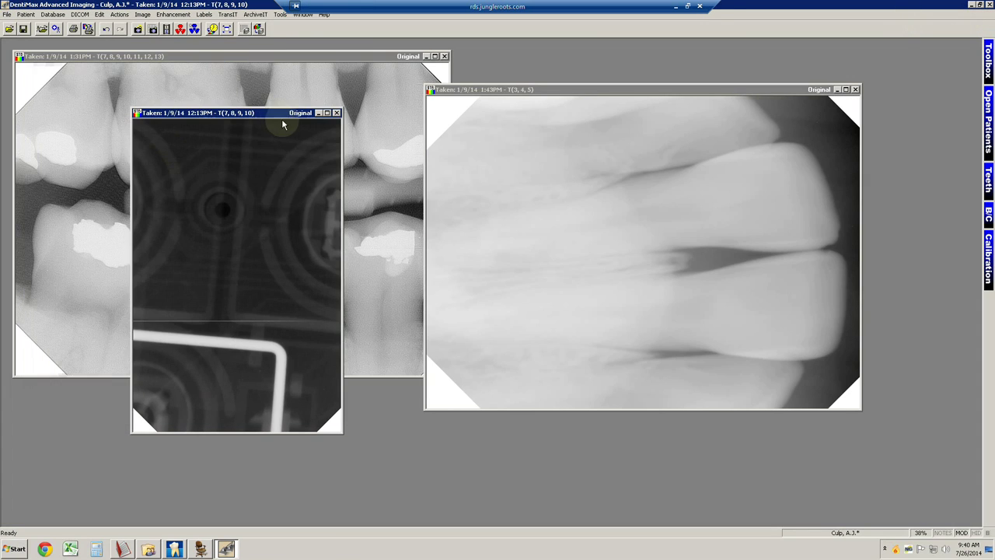
pyautogui.rightClick(253, 197)
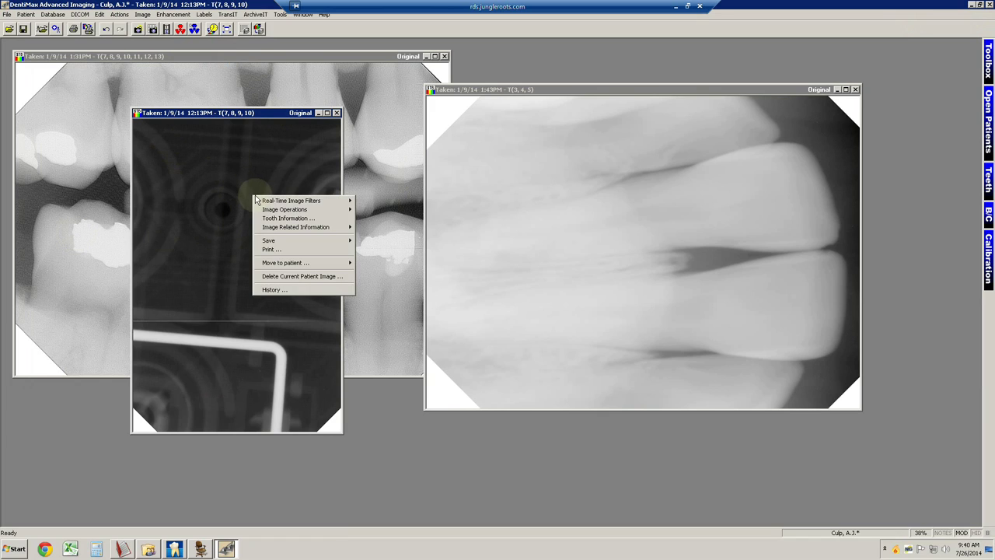
pyautogui.click(289, 278)
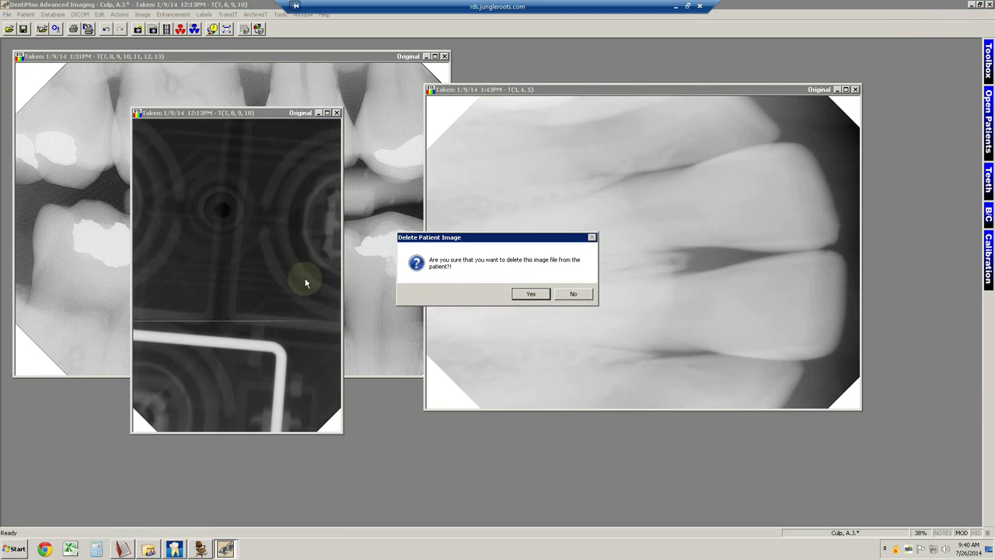
pyautogui.click(531, 294)
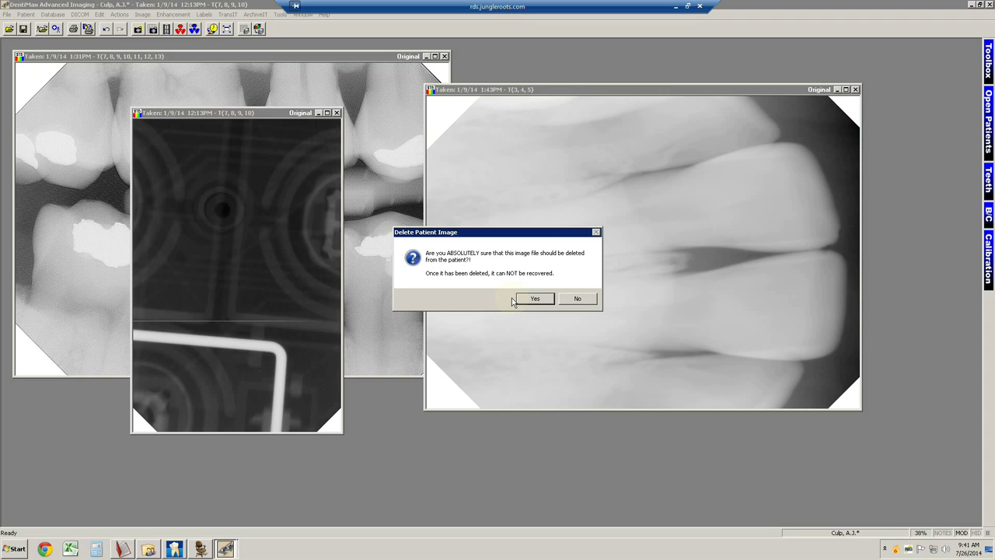
pyautogui.click(529, 301)
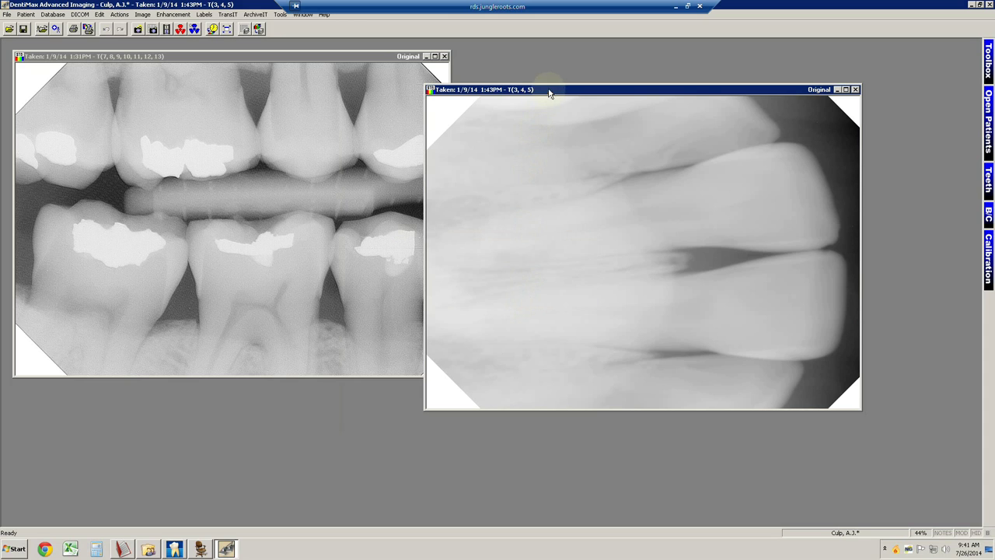
# - Move the 1:43PM X-ray clear of the other image and maximize the 1:31PM X-ray
pyautogui.moveTo(562, 89); pyautogui.dragTo(631, 74)
pyautogui.click(307, 122)
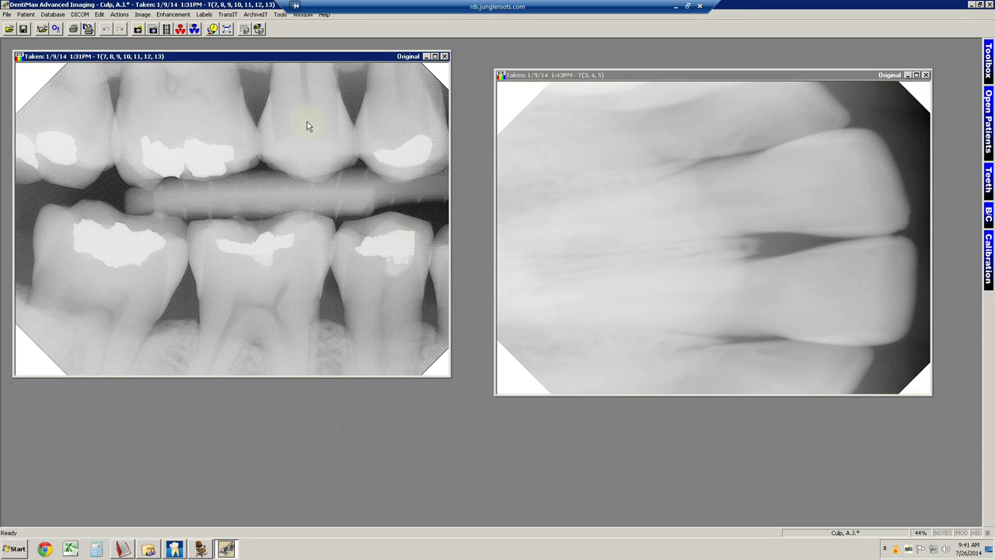
pyautogui.click(435, 56)
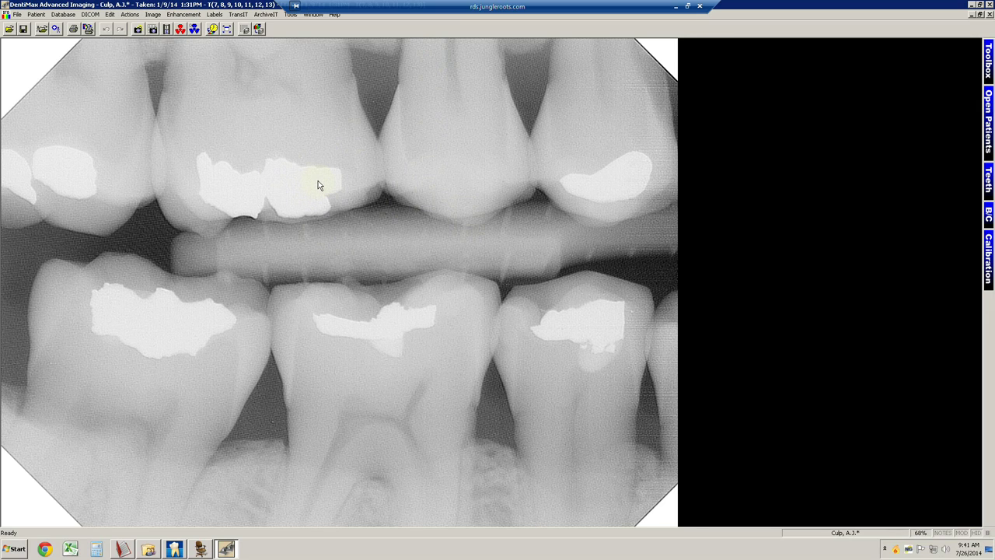
# - Try the Apteryx General Enhancement real-time filter on the 1:31PM X-ray and revert to No Real-Time Filter
pyautogui.rightClick(267, 101)
pyautogui.moveTo(285, 105)
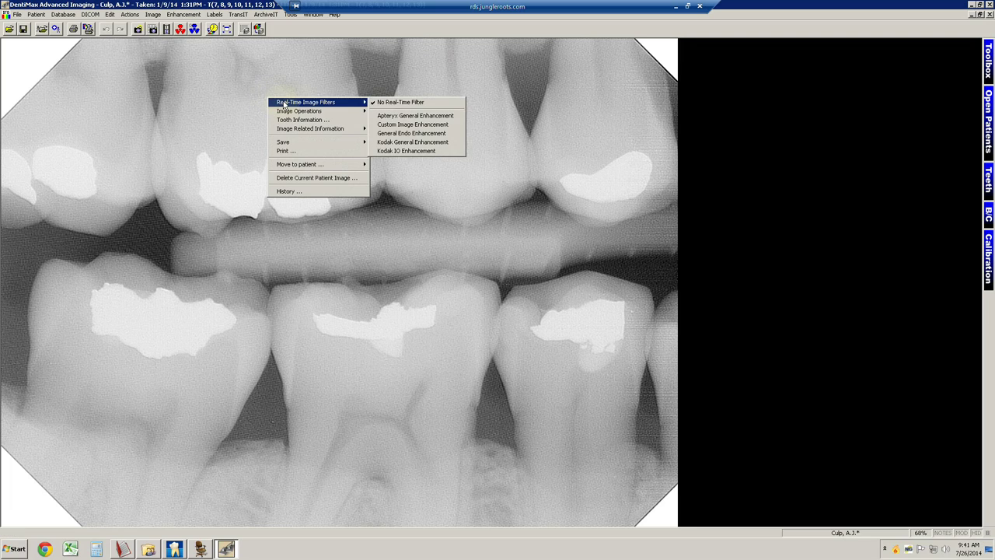
pyautogui.click(402, 115)
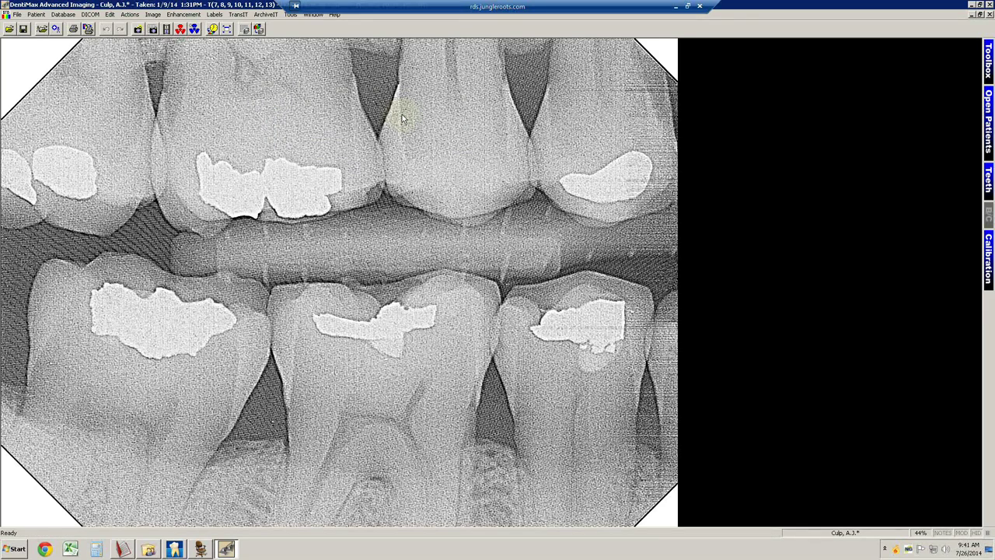
pyautogui.rightClick(300, 151)
pyautogui.moveTo(334, 152)
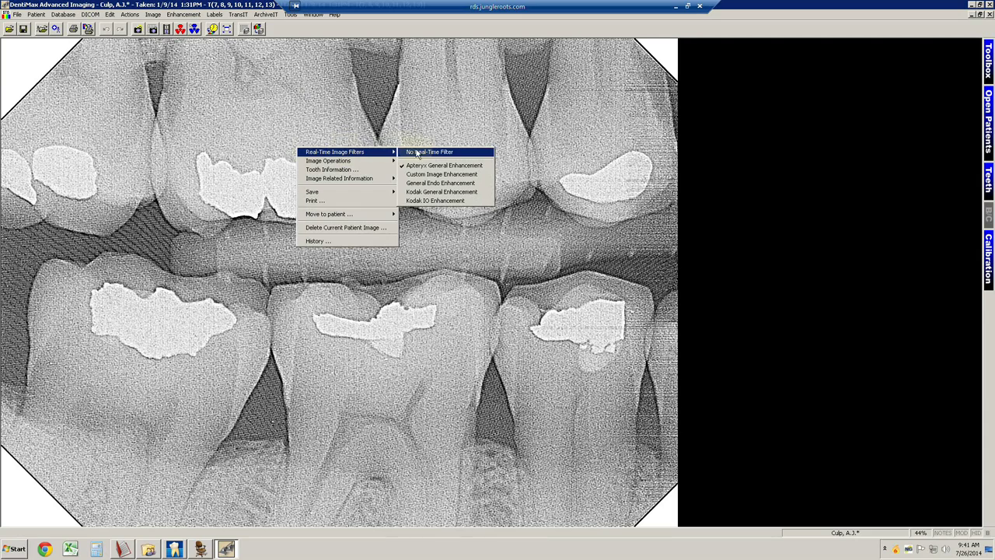
pyautogui.click(424, 154)
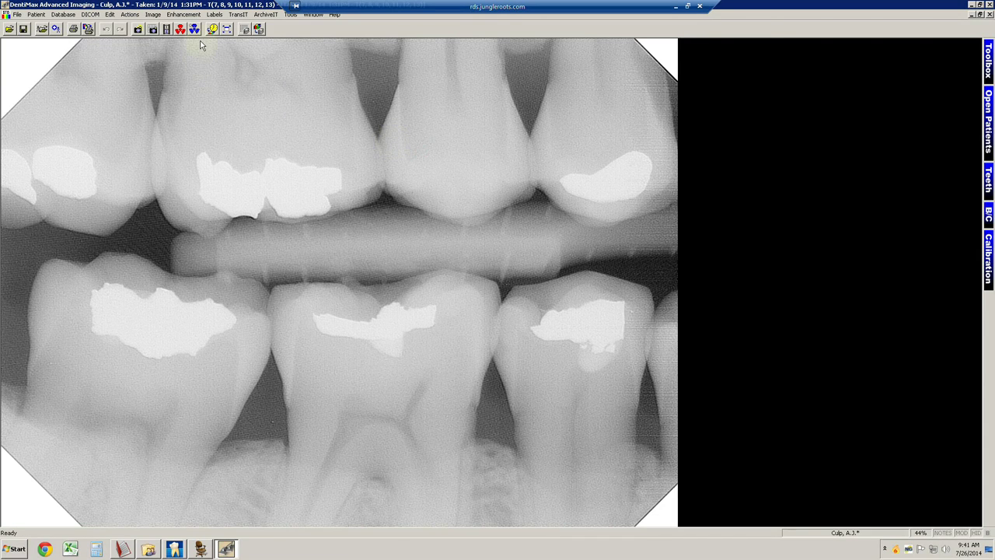
# - Apply the Equalize brightness/contrast enhancement to the 1:31PM X-ray
pyautogui.click(194, 16)
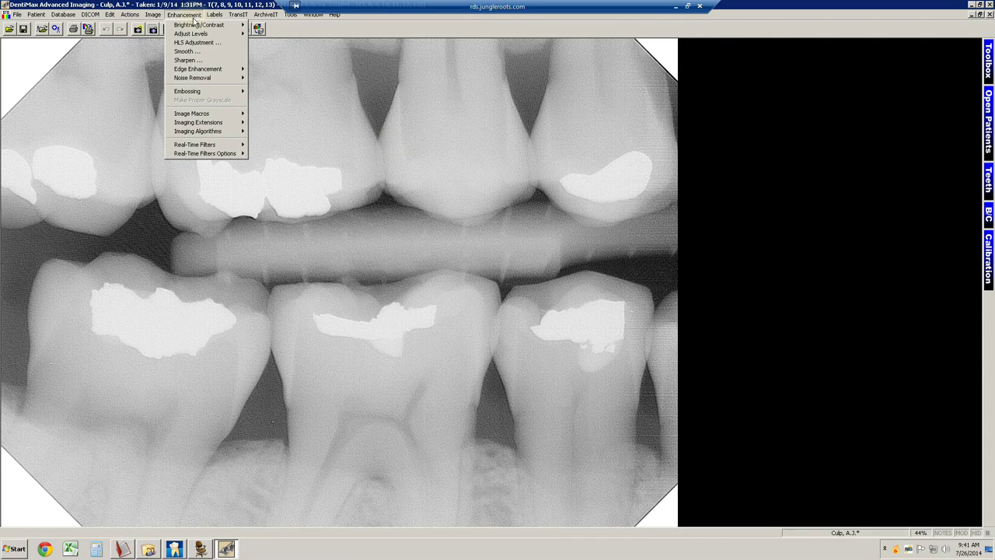
pyautogui.moveTo(199, 28)
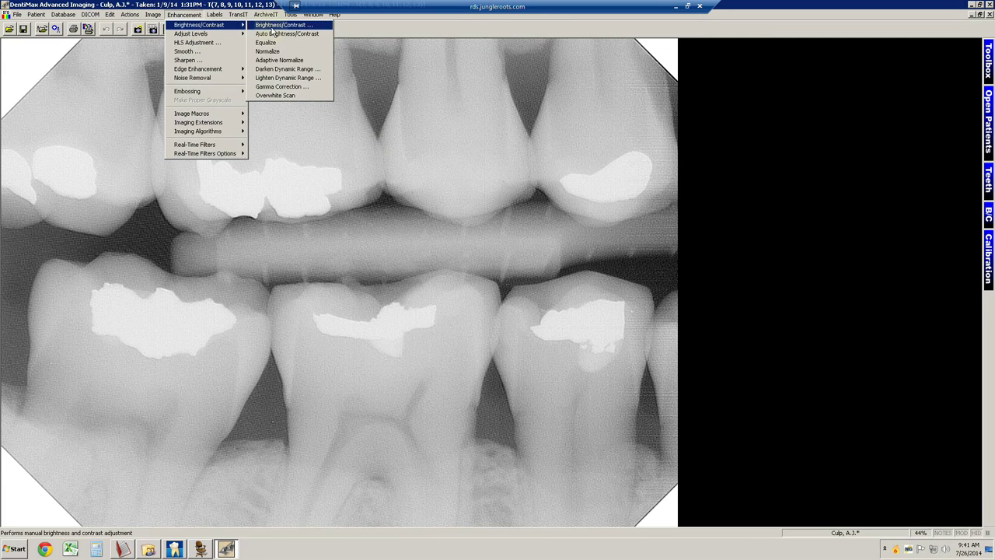
pyautogui.click(270, 41)
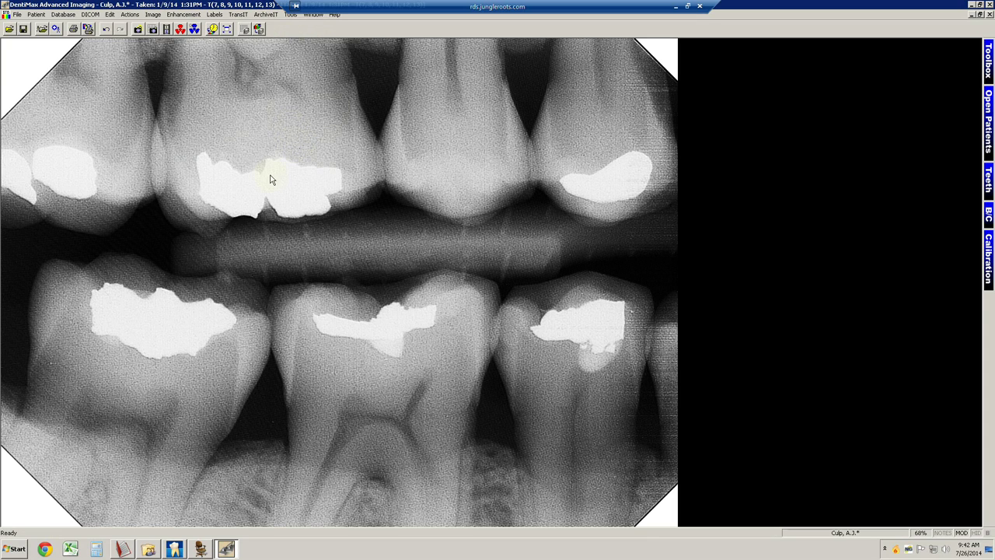
# - Undo the Equalize enhancement on the 1:31PM X-ray and close that image
pyautogui.rightClick(389, 154)
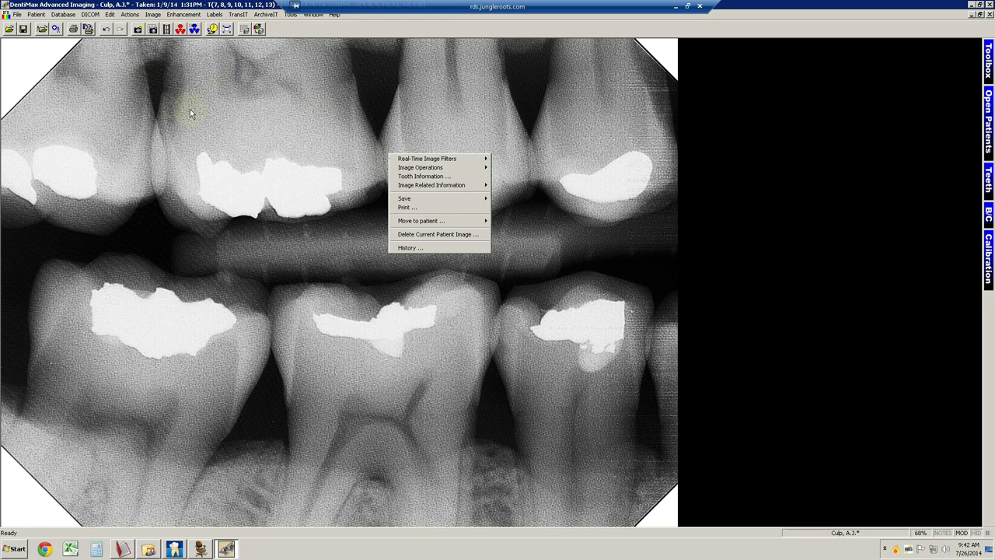
pyautogui.click(208, 121)
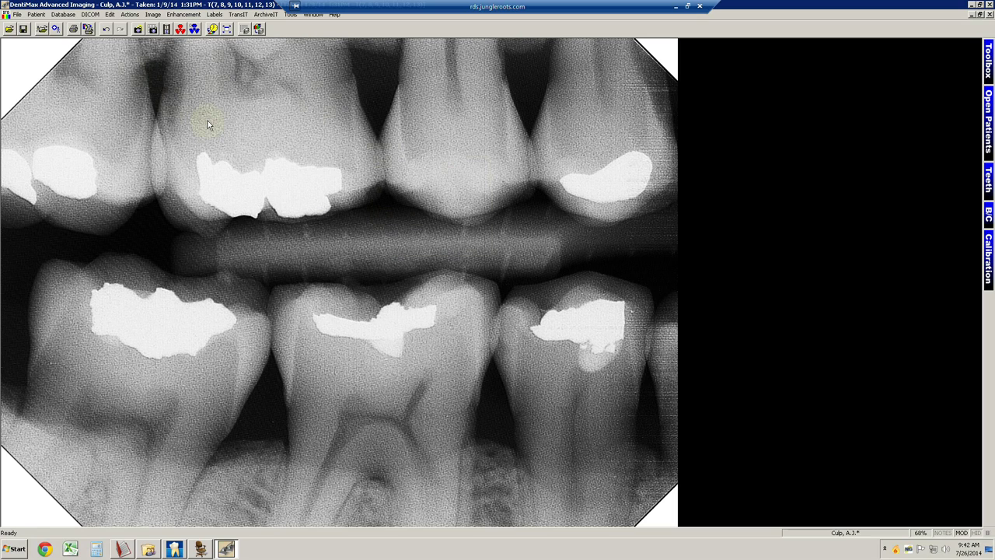
pyautogui.click(107, 30)
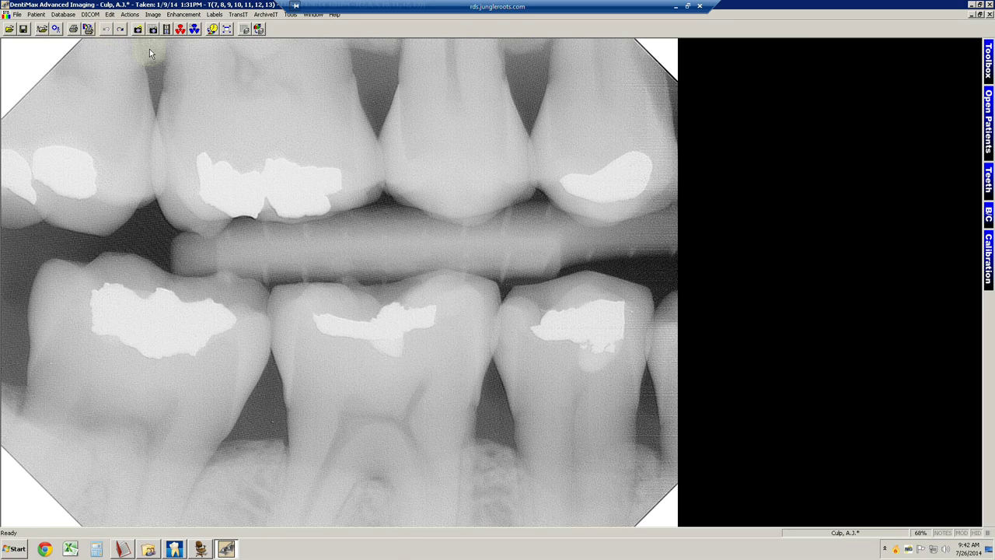
pyautogui.click(980, 15)
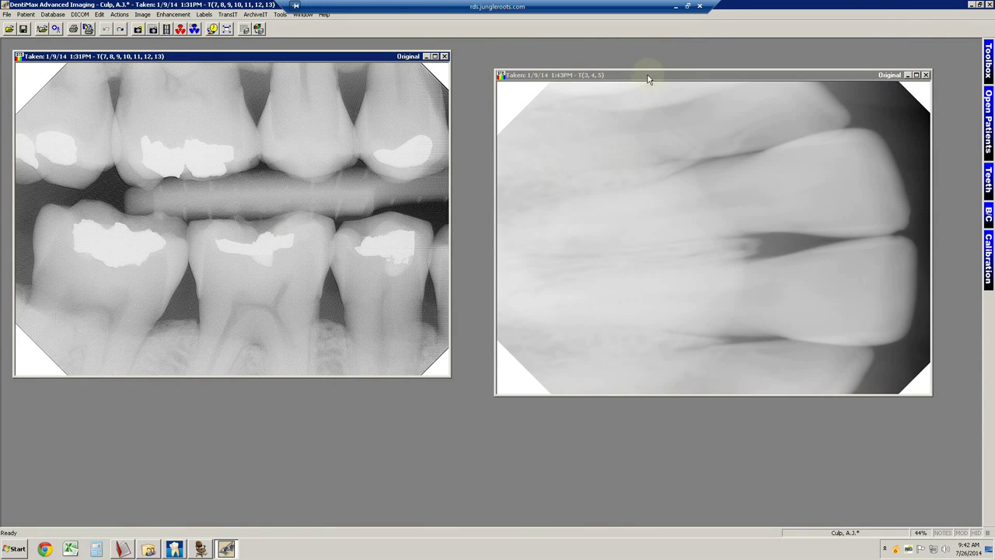
pyautogui.click(445, 57)
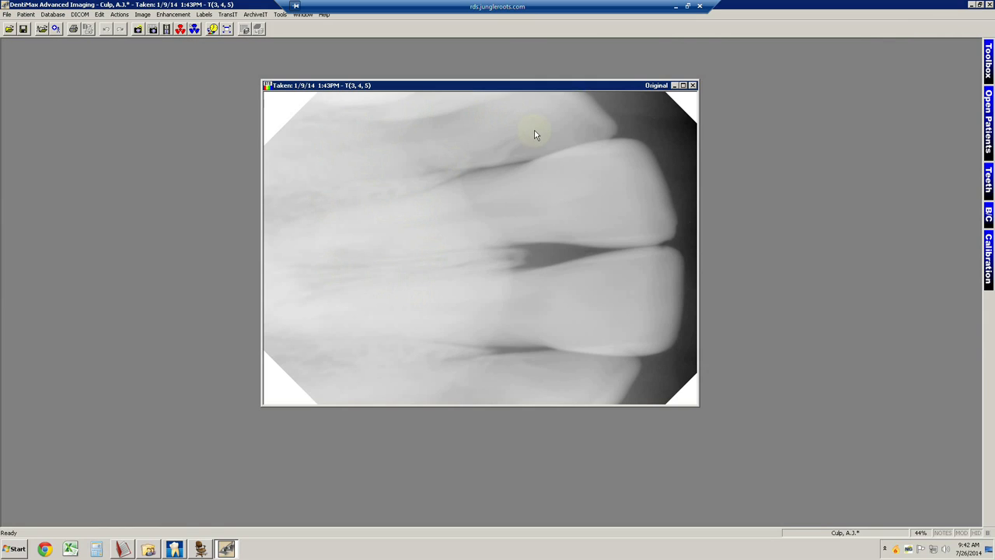
# - Rotate the 1:43PM X-ray of teeth 3, 4, 5 by 90° clockwise and close its window
pyautogui.rightClick(453, 169)
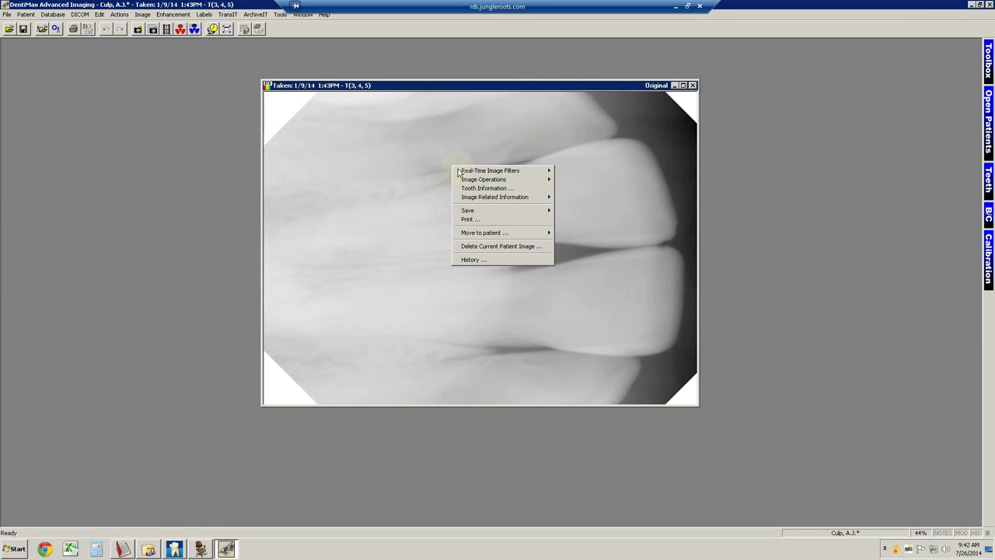
pyautogui.moveTo(470, 182)
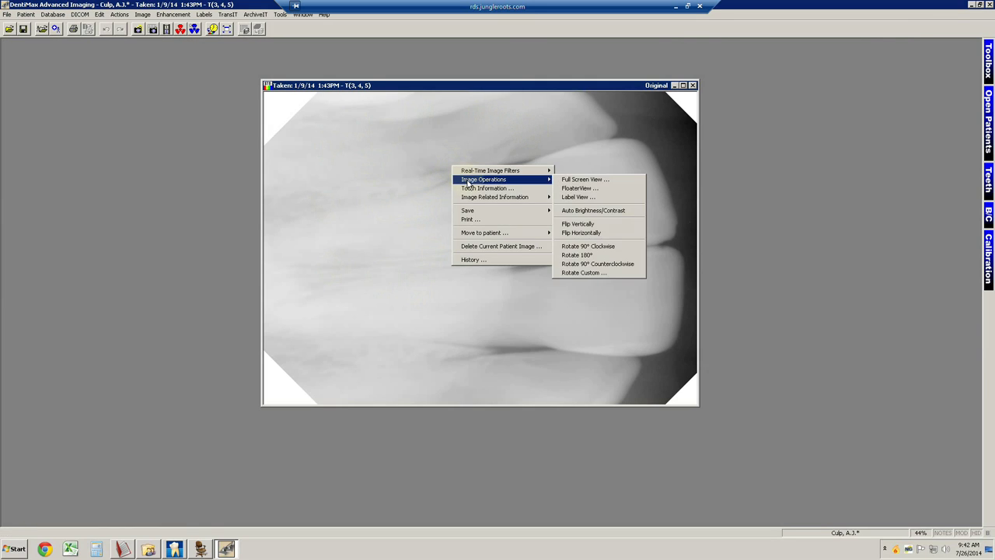
pyautogui.click(623, 249)
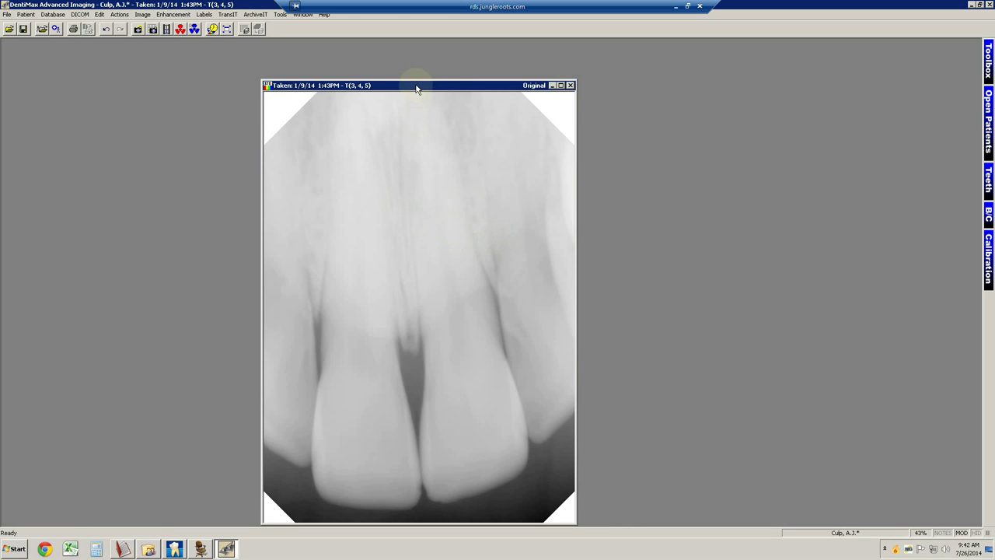
pyautogui.moveTo(416, 88); pyautogui.dragTo(412, 59)
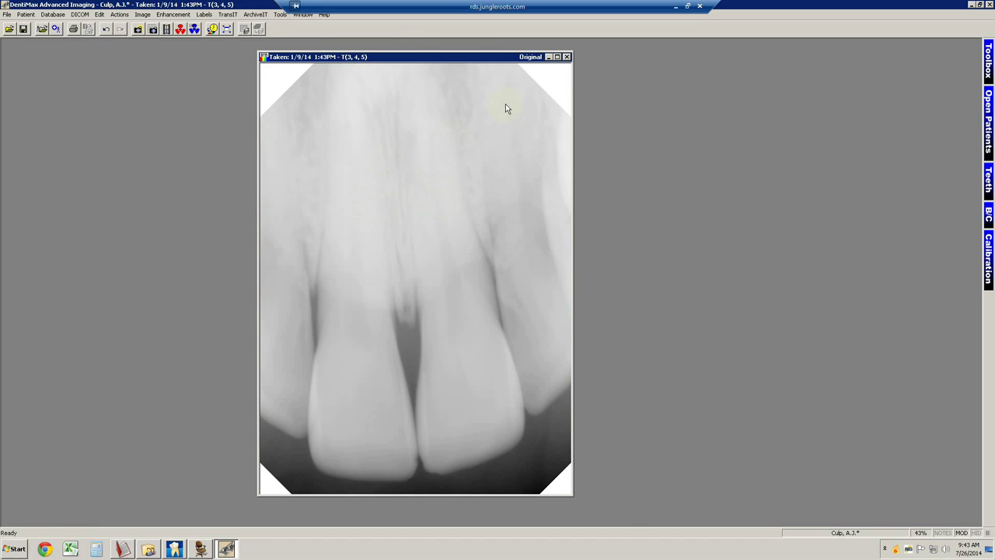
pyautogui.click(568, 58)
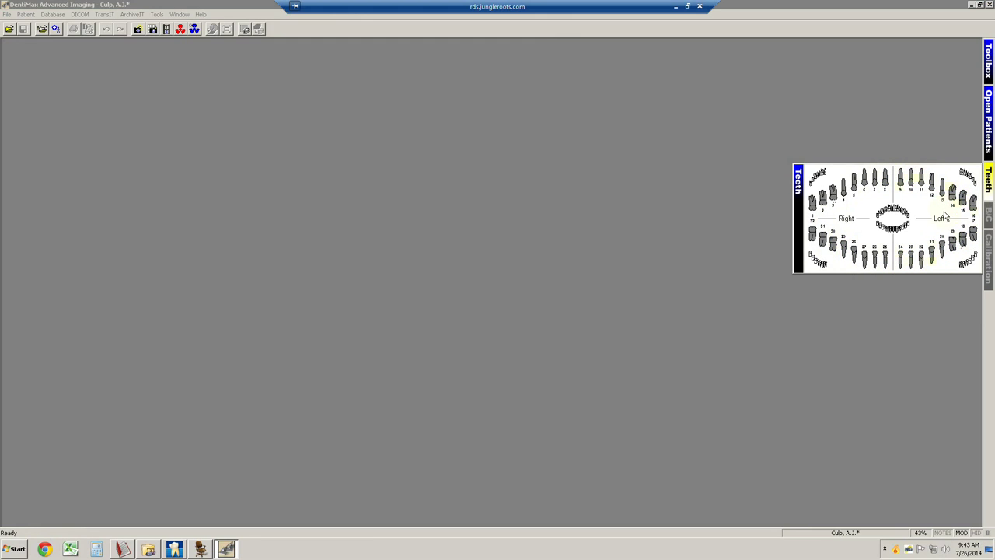
# - Open the 5/29/12 4:37PM panoramic X-ray from the Miscellaneous whole-mouth images and reposition its window
pyautogui.click(895, 222)
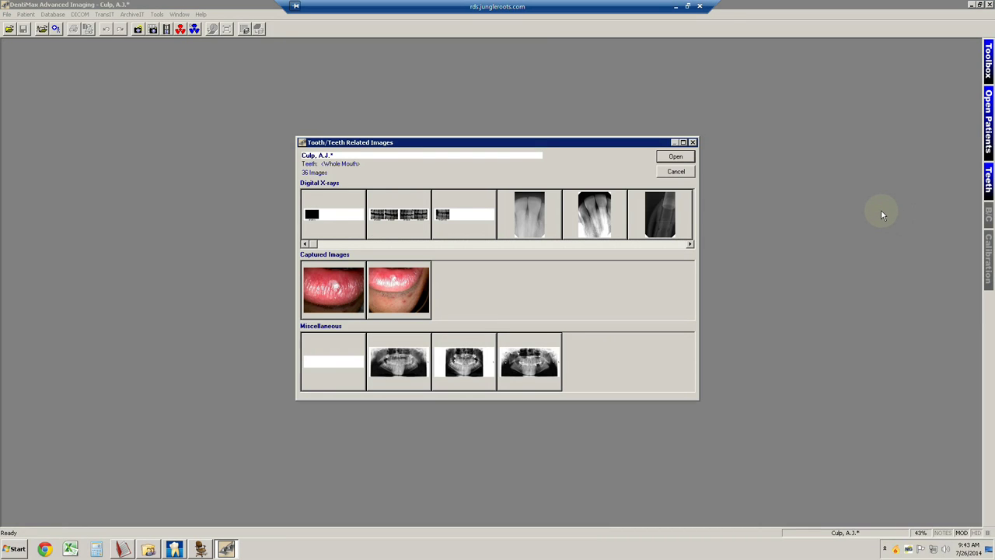
pyautogui.click(403, 364)
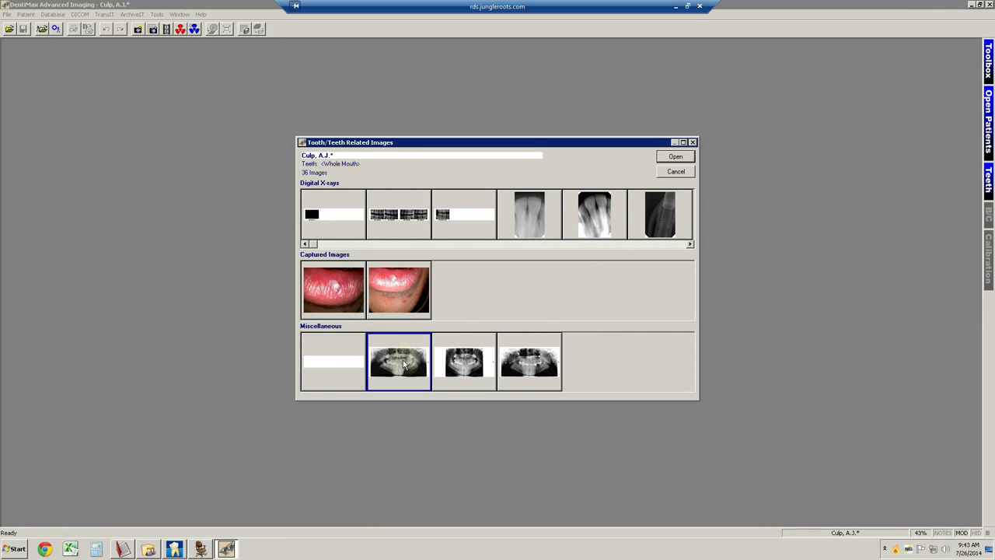
pyautogui.doubleClick(403, 364)
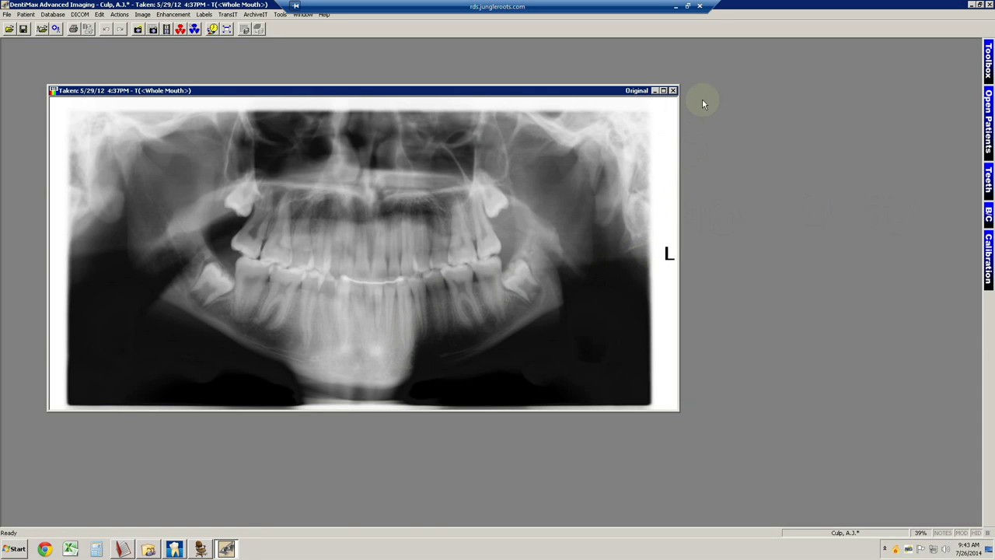
pyautogui.moveTo(629, 93); pyautogui.dragTo(675, 73)
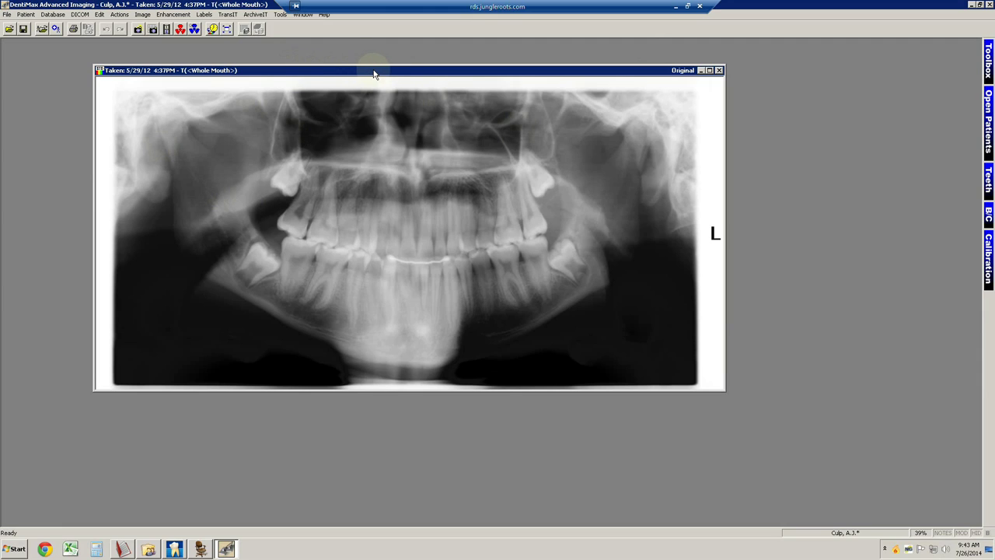
# - Try to auto-export the panoramic X-ray to the AHW Oral Surgery destination
pyautogui.click(7, 15)
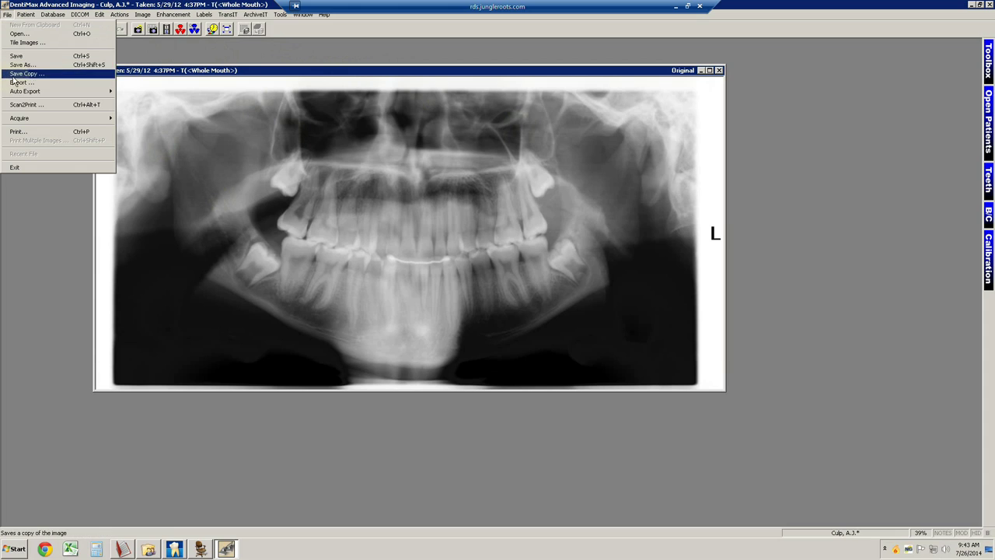
pyautogui.moveTo(19, 97)
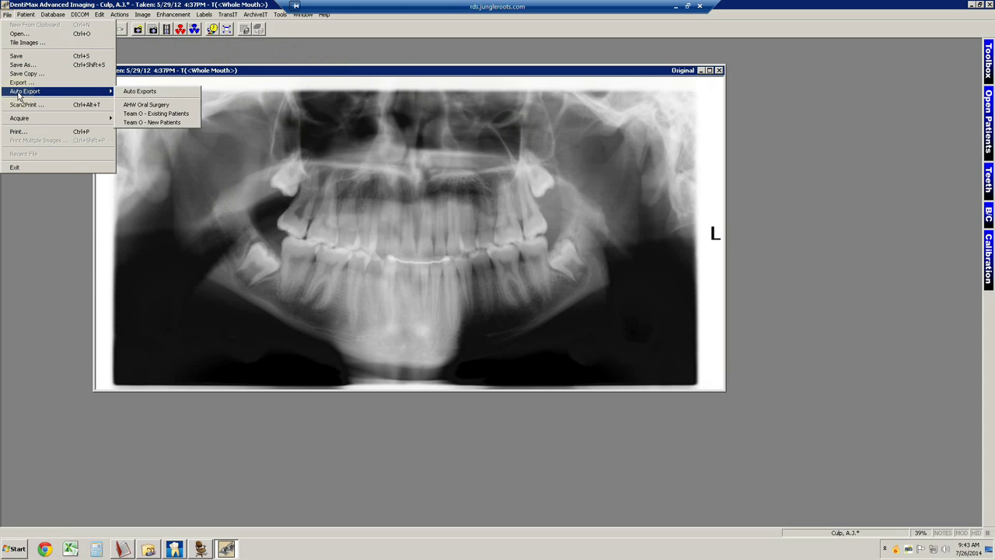
pyautogui.click(174, 106)
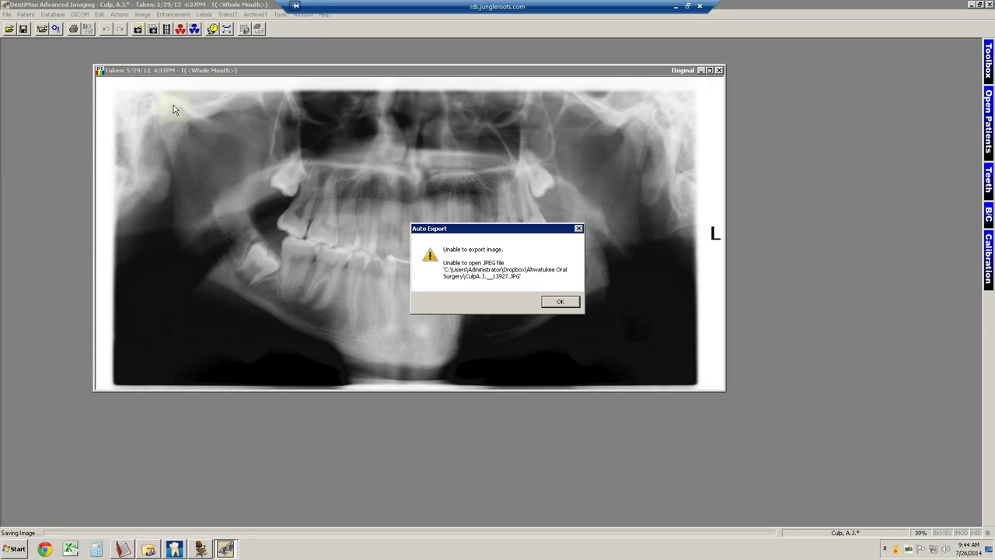
pyautogui.click(561, 302)
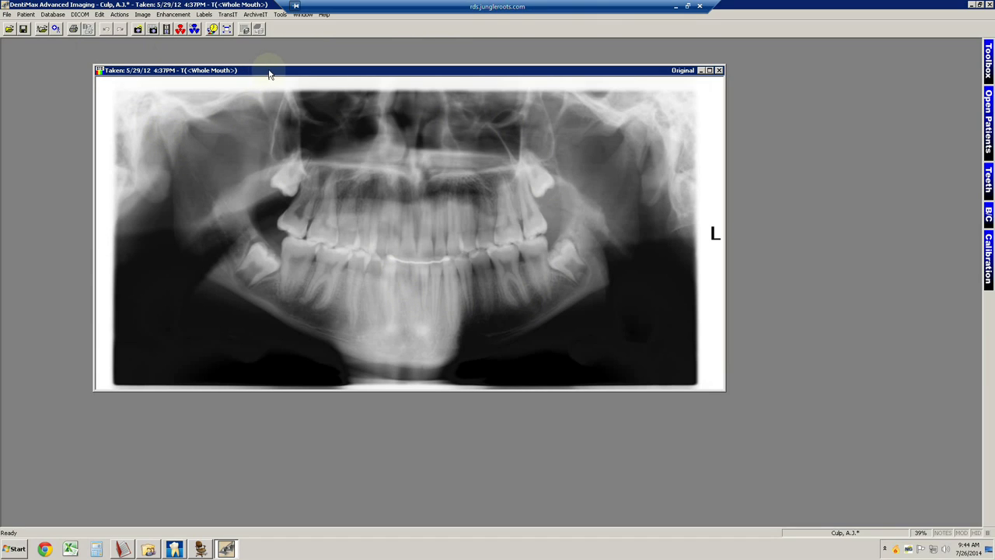
# - Try to auto-export the panoramic X-ray to the Team O - New Patients destination
pyautogui.click(7, 15)
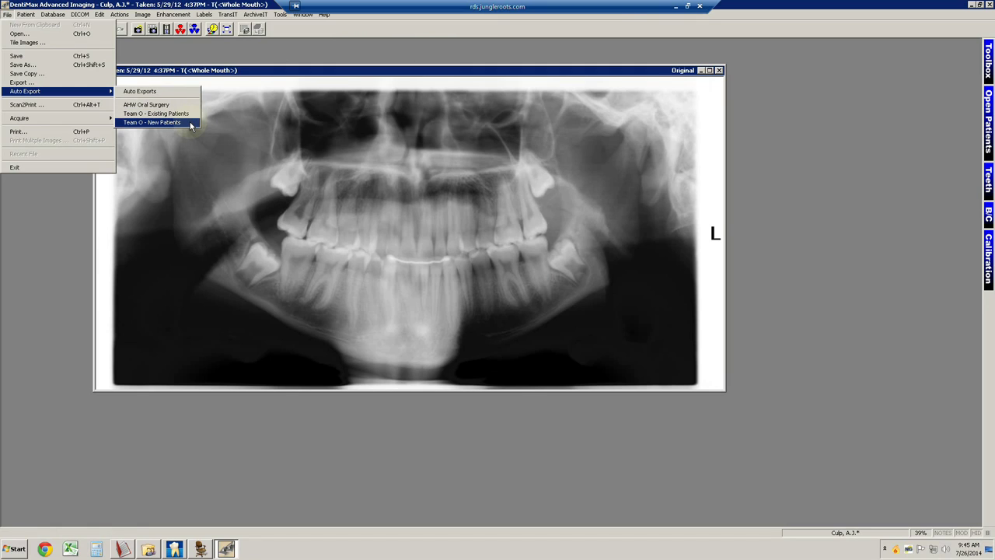
pyautogui.click(189, 123)
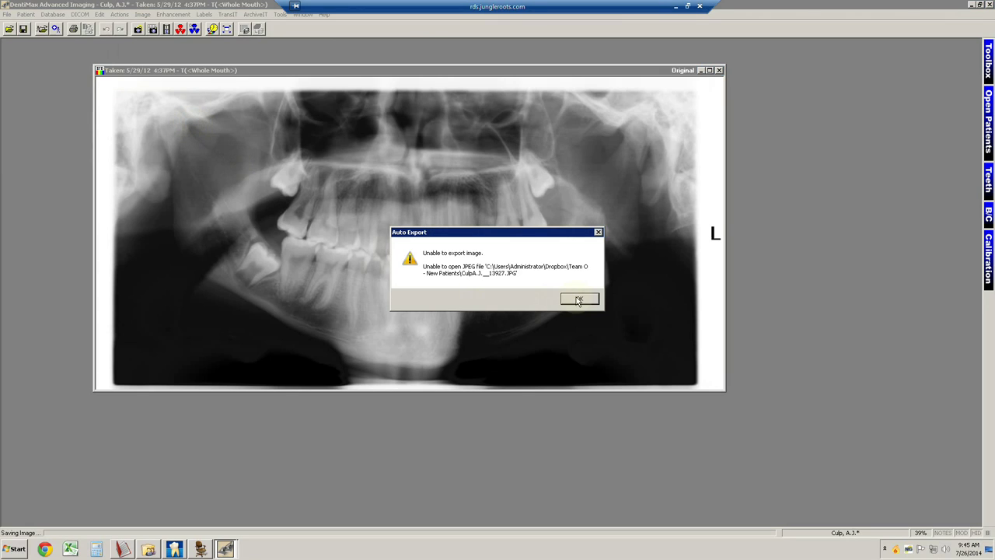
pyautogui.click(579, 301)
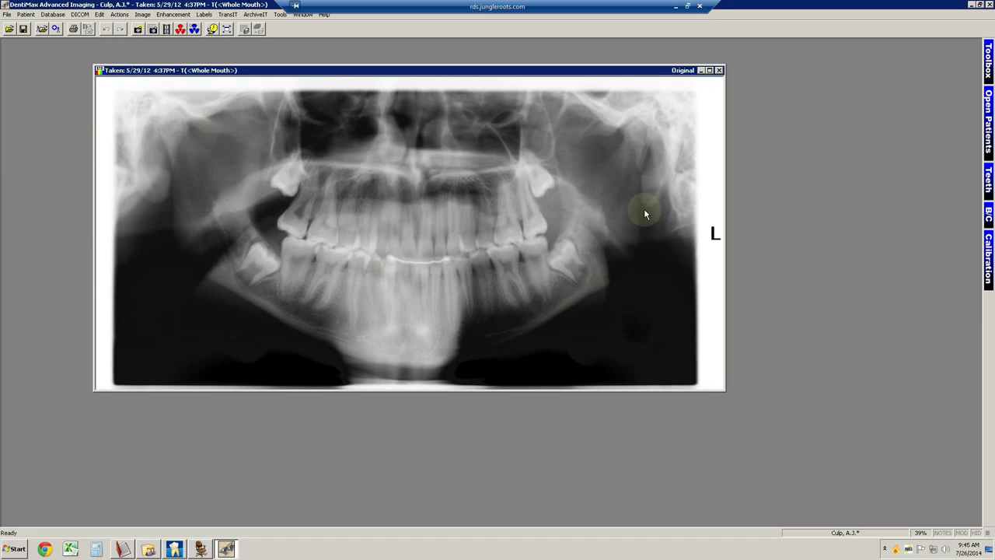